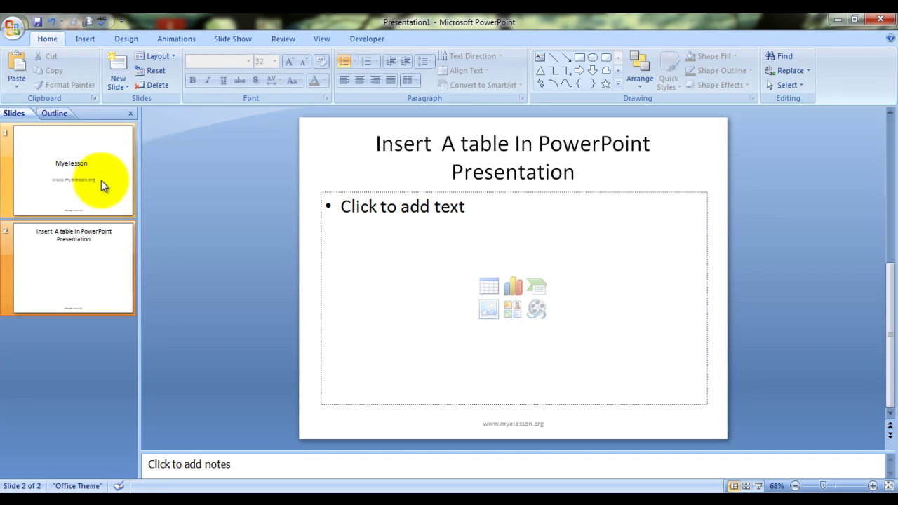
# Step: Insert a table with 6 columns and 7 rows on slide 2, below the title
pyautogui.click(101, 181)
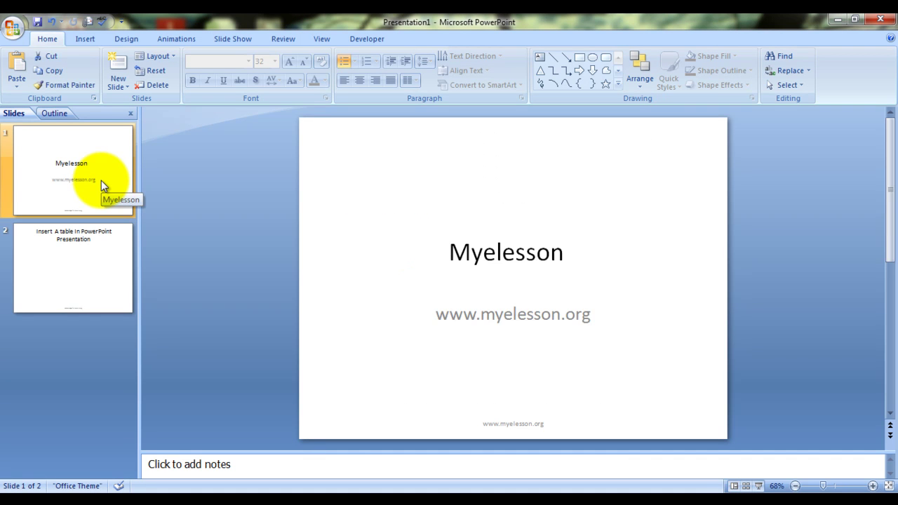
pyautogui.click(75, 270)
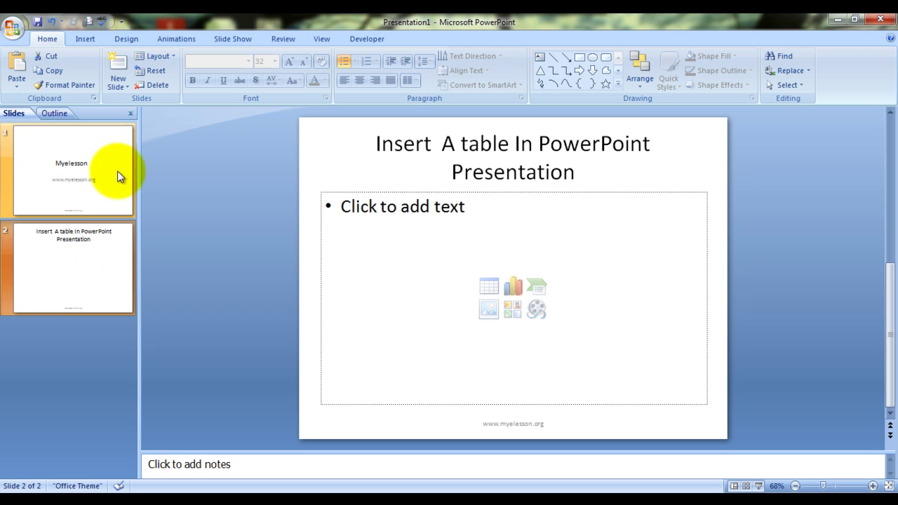
pyautogui.click(86, 41)
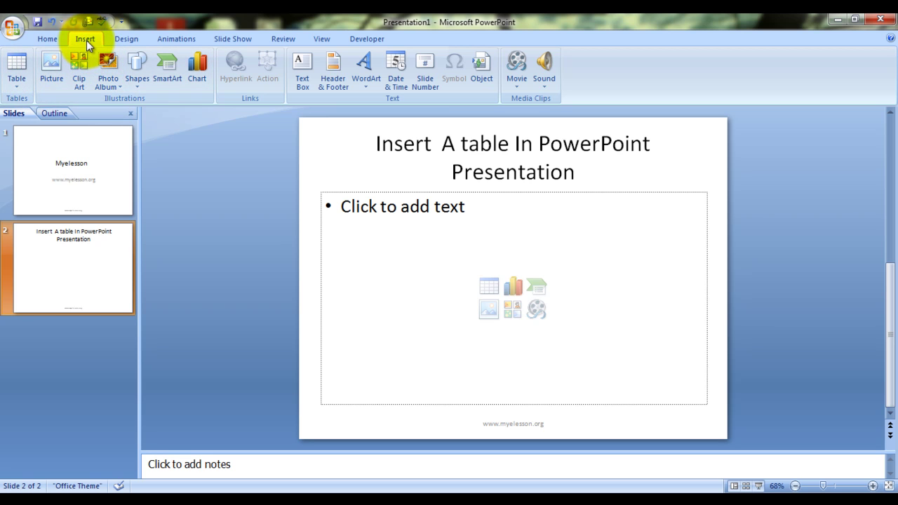
pyautogui.click(20, 68)
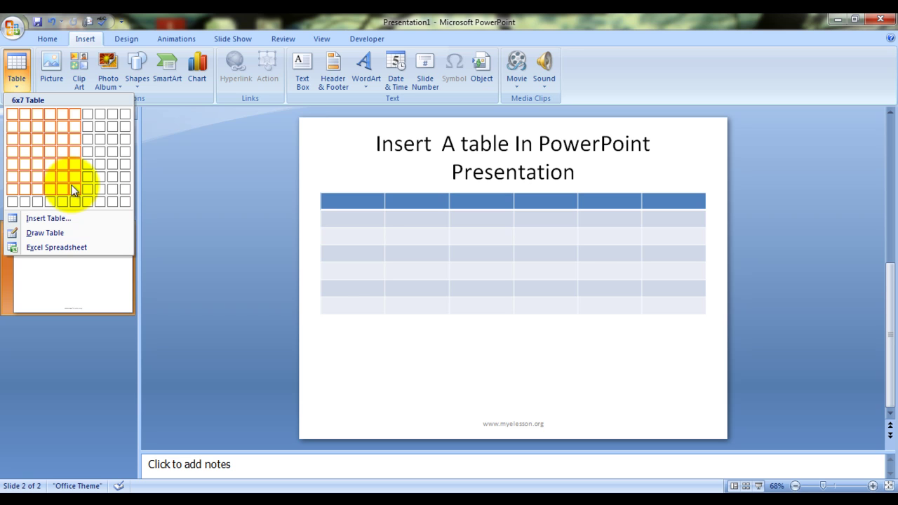
pyautogui.click(73, 190)
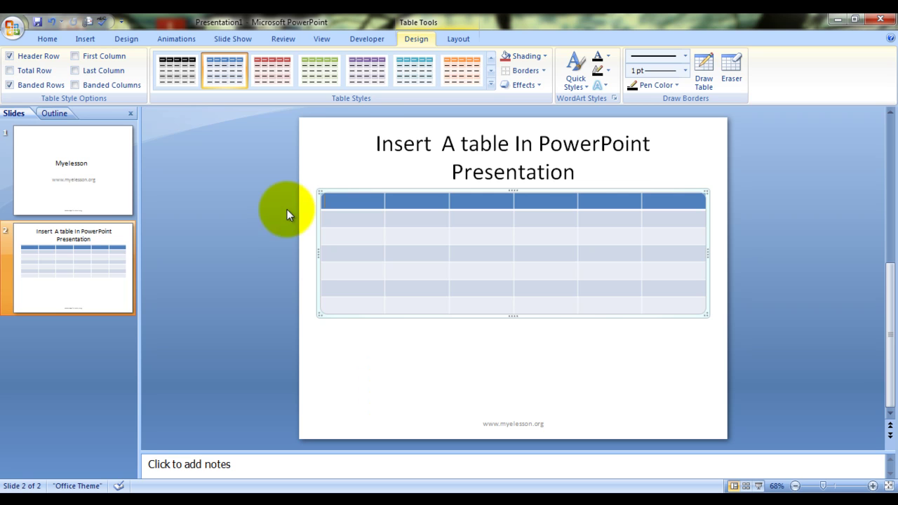
# Step: Apply the red banded style to the table and stretch its lower edge down to just above the slide footer
pyautogui.click(319, 68)
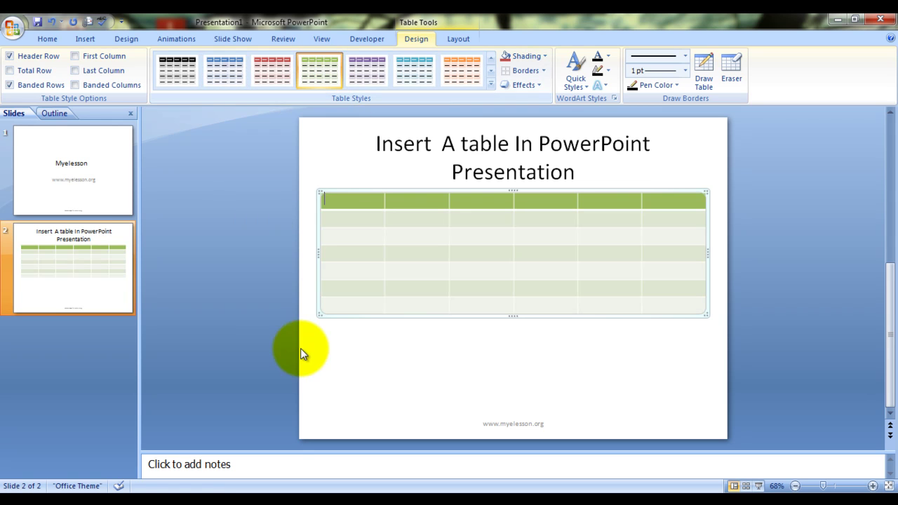
pyautogui.click(274, 76)
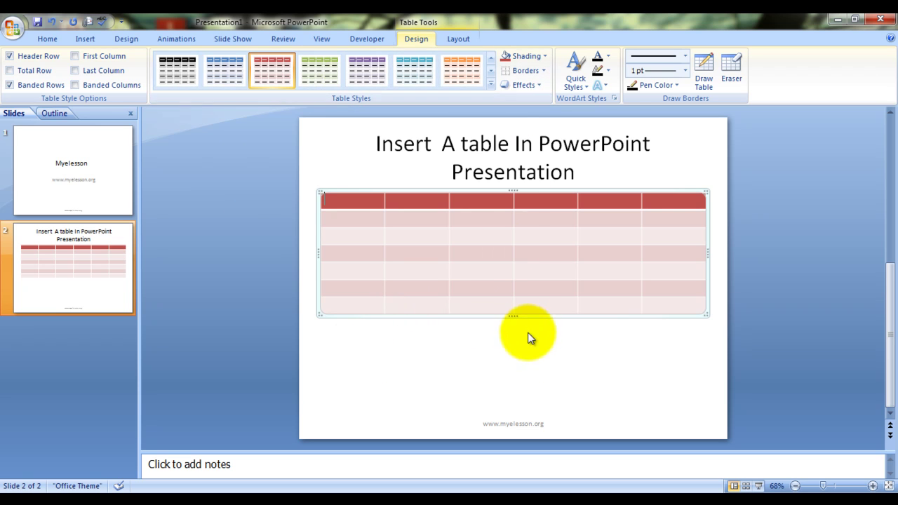
pyautogui.moveTo(513, 316); pyautogui.dragTo(511, 396)
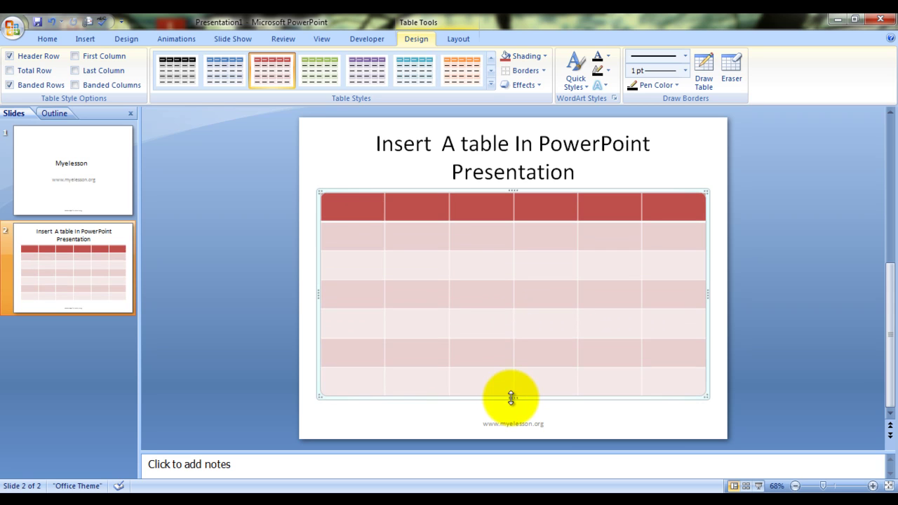
# Step: Fill the table's header row with Jan, Feb, March, April, May and June, one month per cell
pyautogui.click(353, 206)
pyautogui.write('Jan')
pyautogui.write('F')
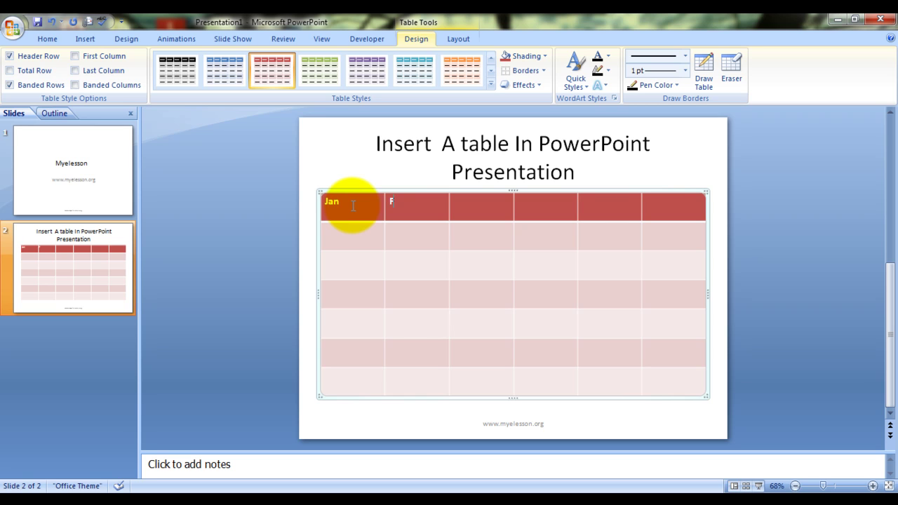
pyautogui.write('eb')
pyautogui.press('Tab')
pyautogui.write('March')
pyautogui.press('Tab')
pyautogui.write('April')
pyautogui.press('Tab')
pyautogui.write('May')
pyautogui.press('Tab')
pyautogui.write('Ju')
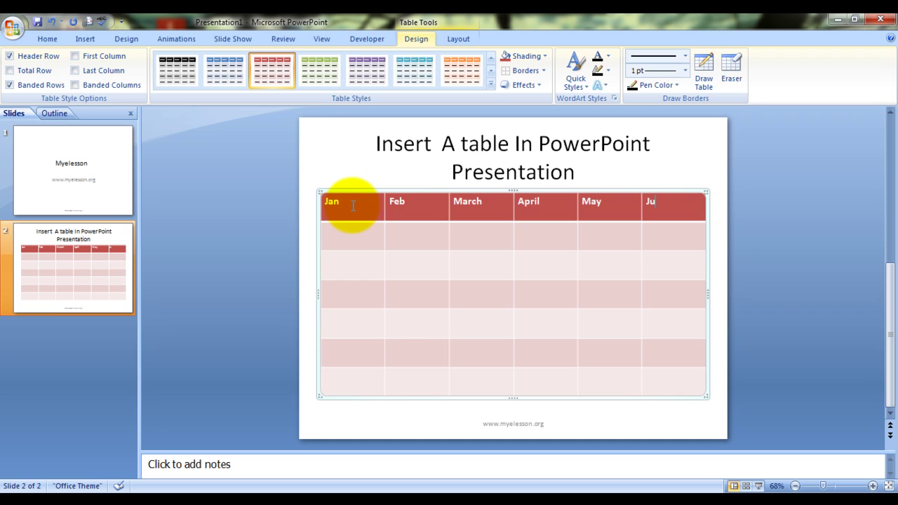
pyautogui.write('ne')
pyautogui.click(344, 235)
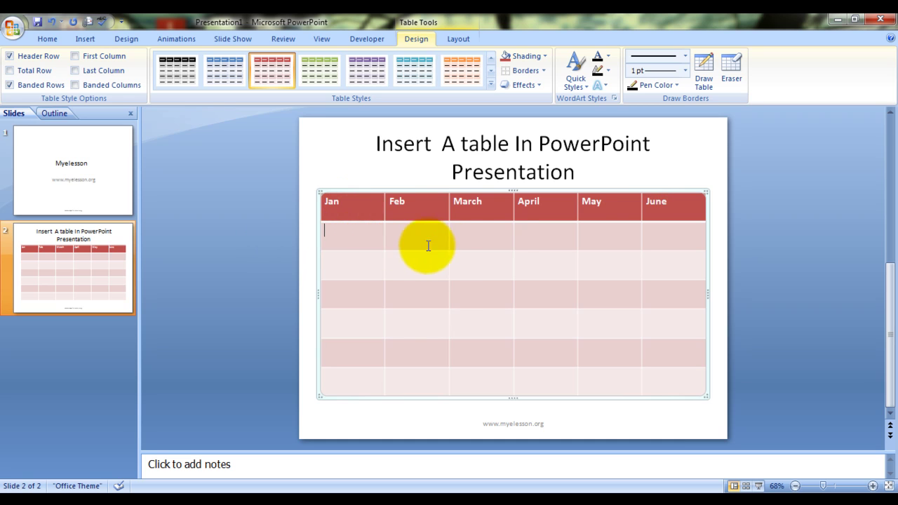
pyautogui.press('Tab')
pyautogui.press('Tab')
pyautogui.press('Tab')
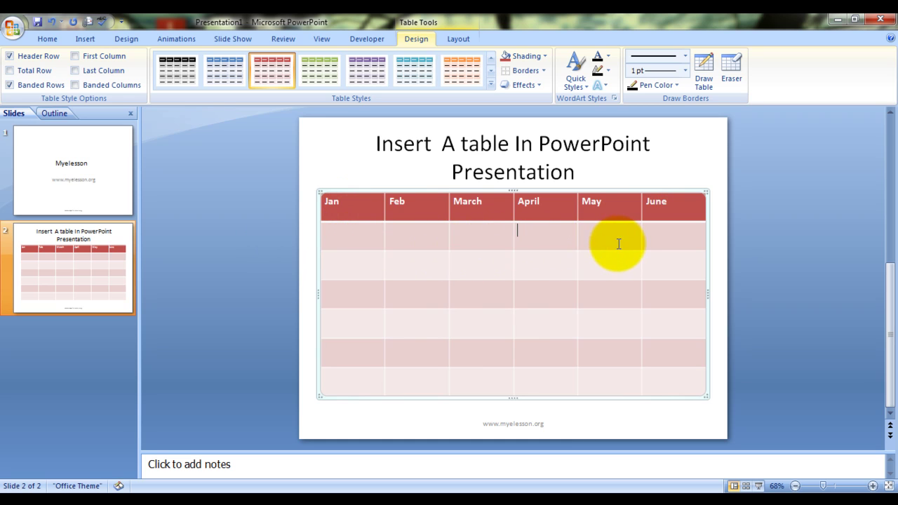
pyautogui.press('Tab')
pyautogui.press('Tab')
pyautogui.click(672, 267)
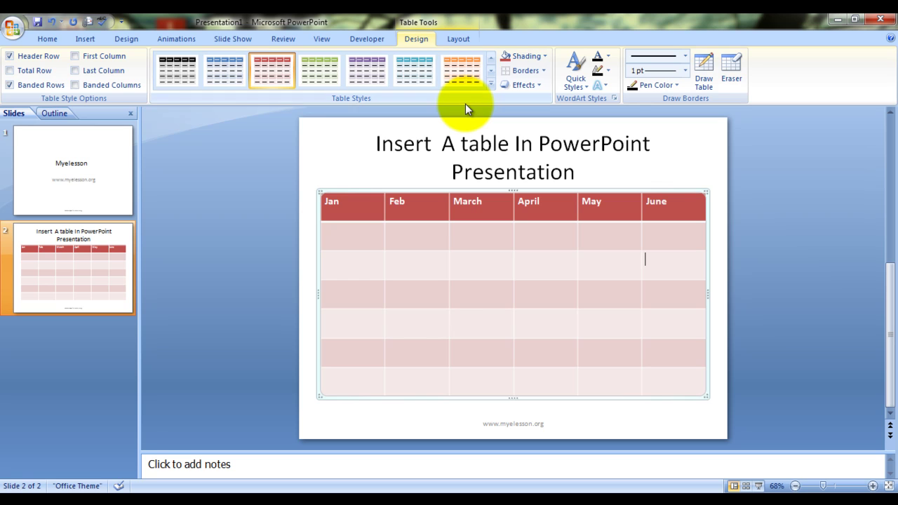
# Step: Delete the whole month table from slide 2
pyautogui.click(319, 189)
pyautogui.press('Delete')
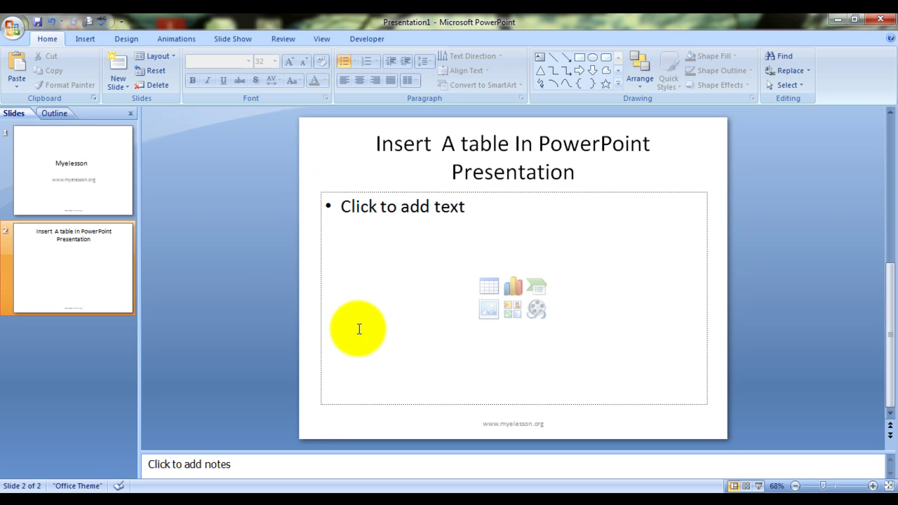
# Step: Insert a table with 3 columns and 10 rows from the slide's content placeholder, and delete it again
pyautogui.click(489, 288)
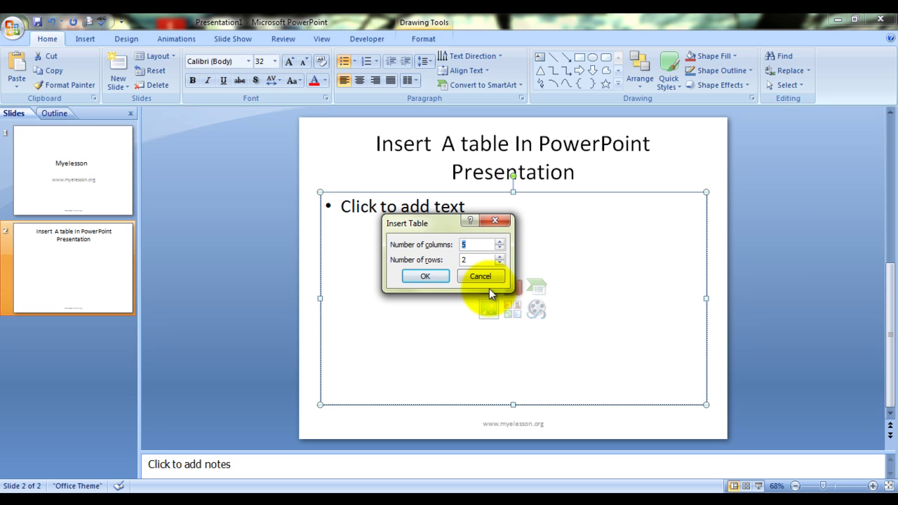
pyautogui.write('3')
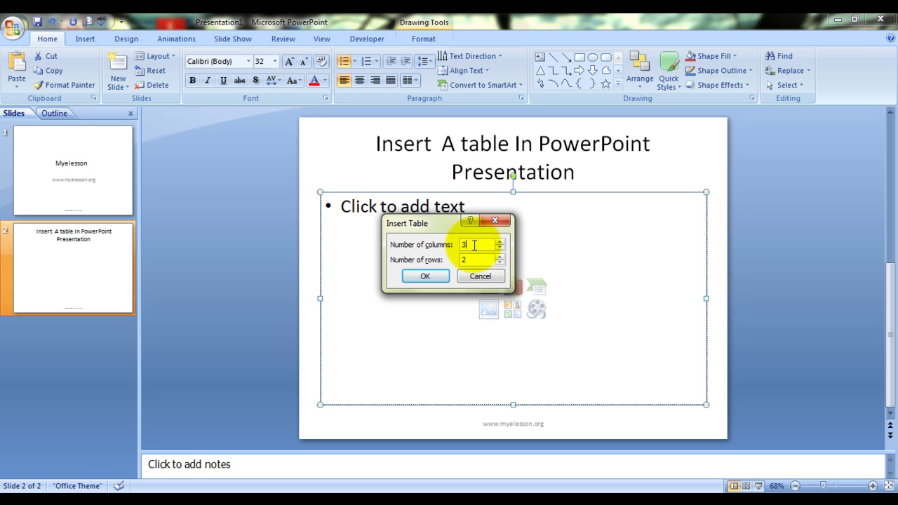
pyautogui.click(473, 261)
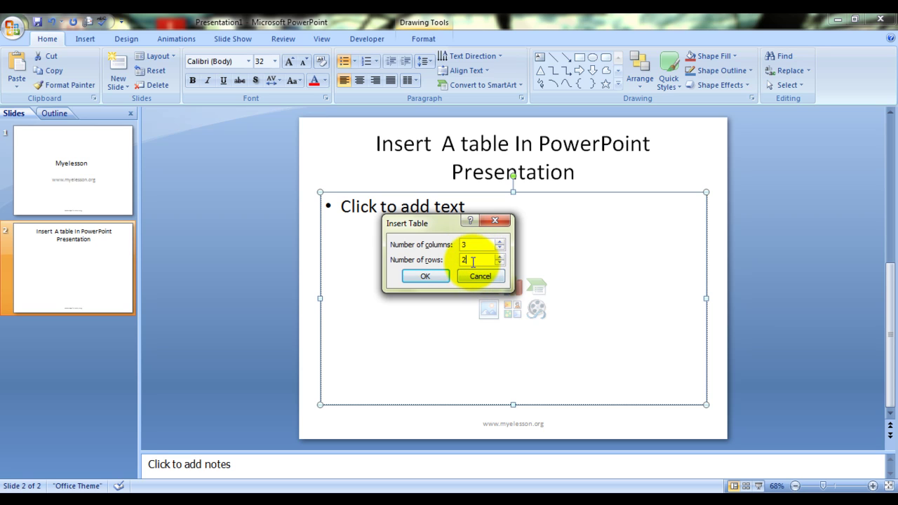
pyautogui.press('BackSpace')
pyautogui.write('10')
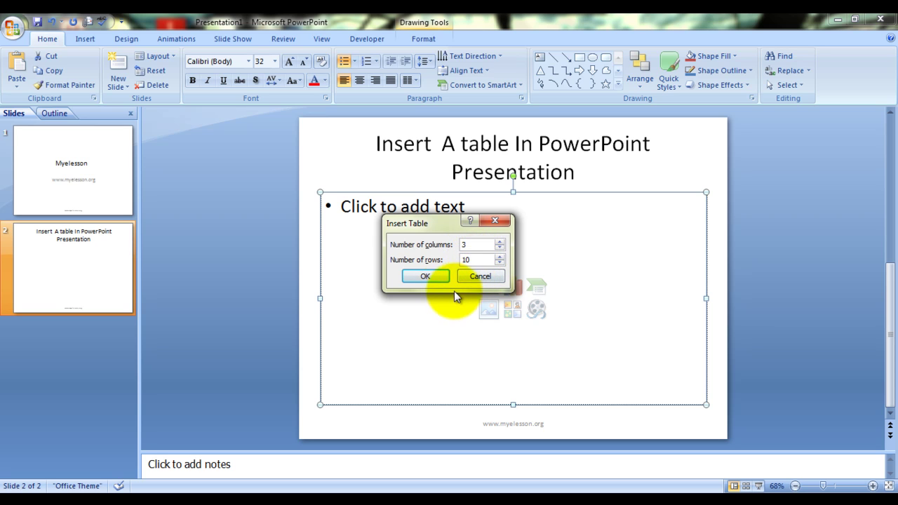
pyautogui.click(432, 276)
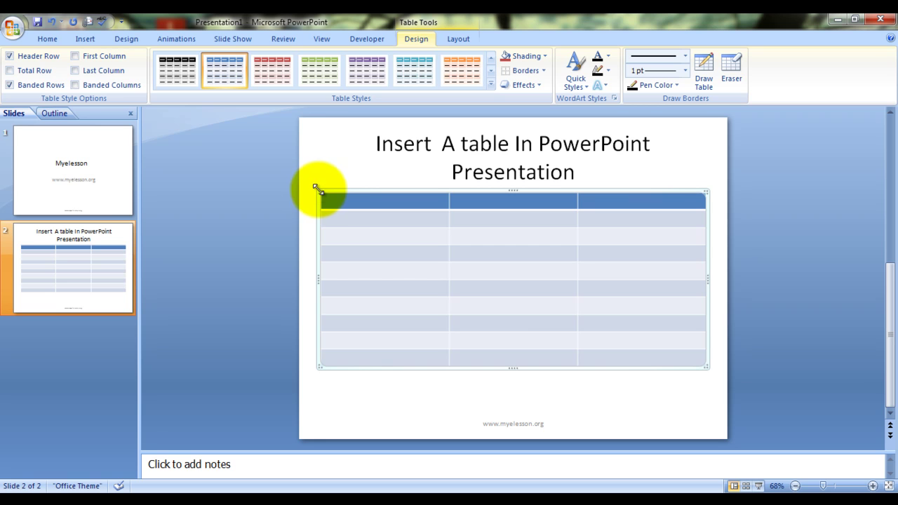
pyautogui.press('Delete')
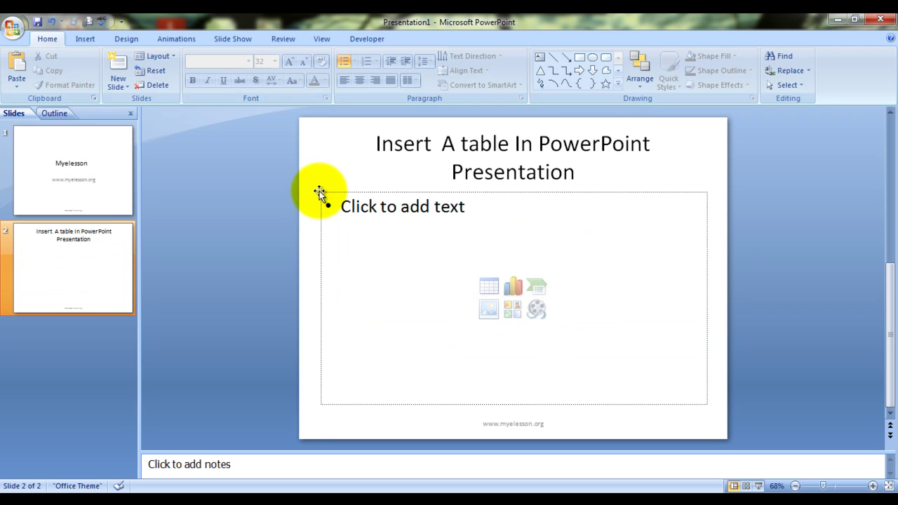
# Step: Insert a table with 5 columns and 2 rows on slide 2 and stretch it down to about two thirds of the slide's height
pyautogui.click(85, 39)
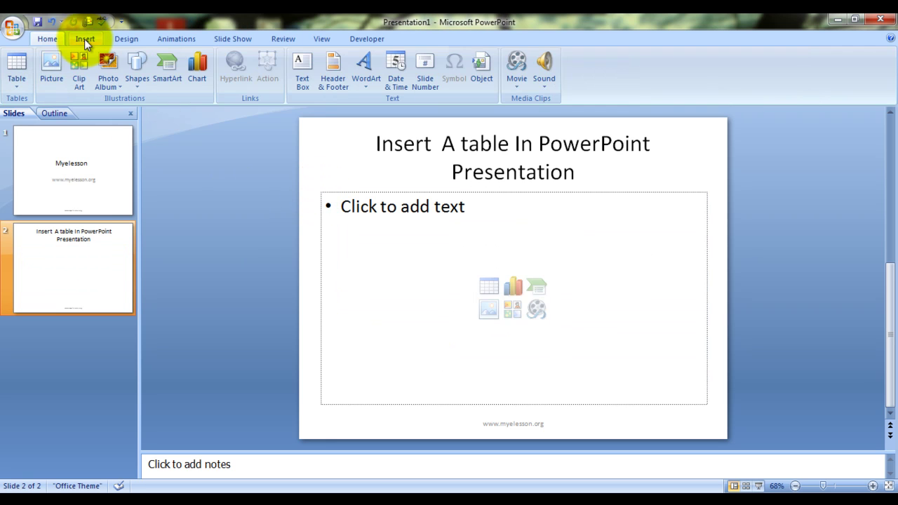
pyautogui.click(17, 65)
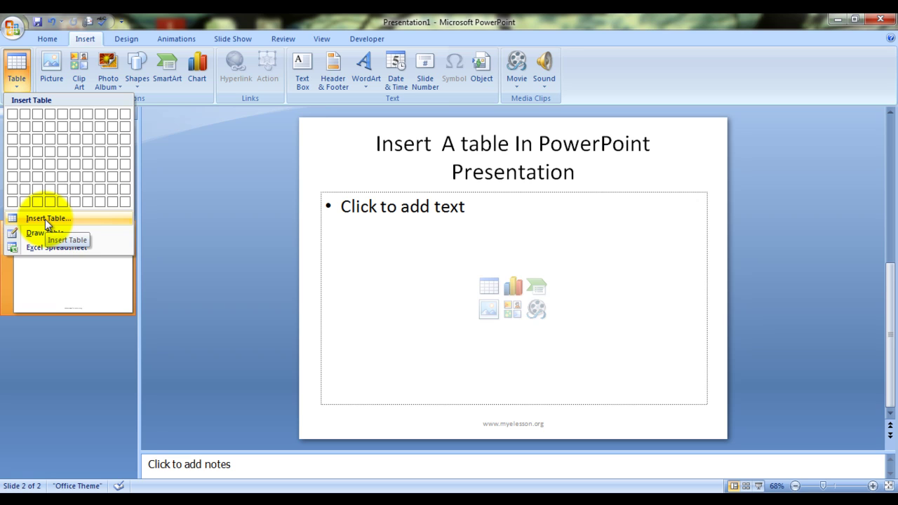
pyautogui.click(45, 219)
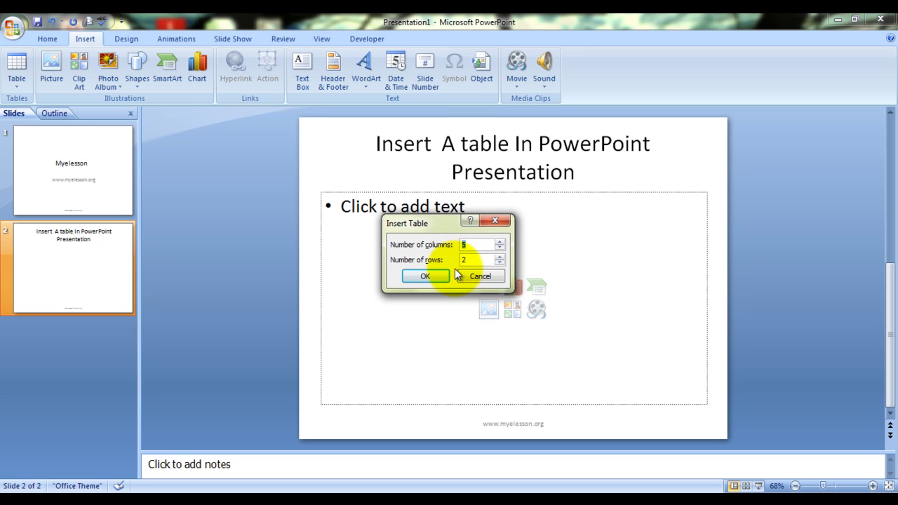
pyautogui.click(421, 276)
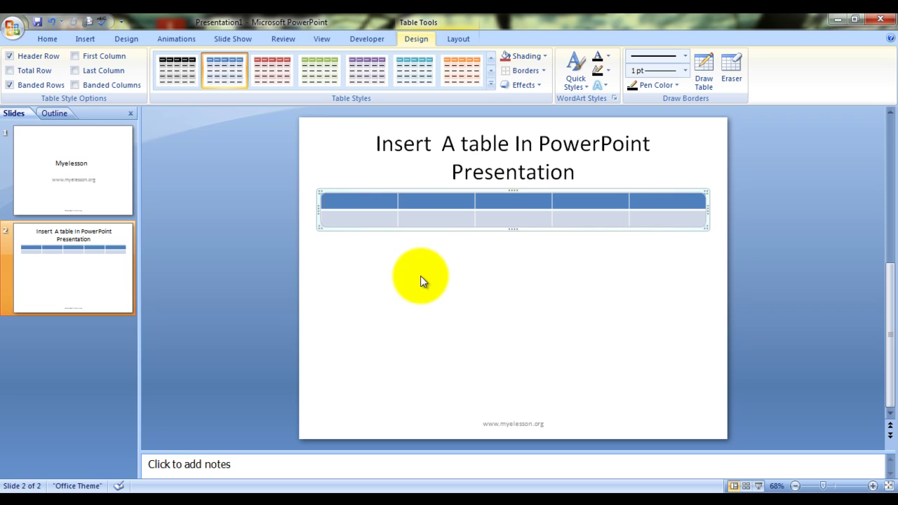
pyautogui.moveTo(513, 229); pyautogui.dragTo(516, 329)
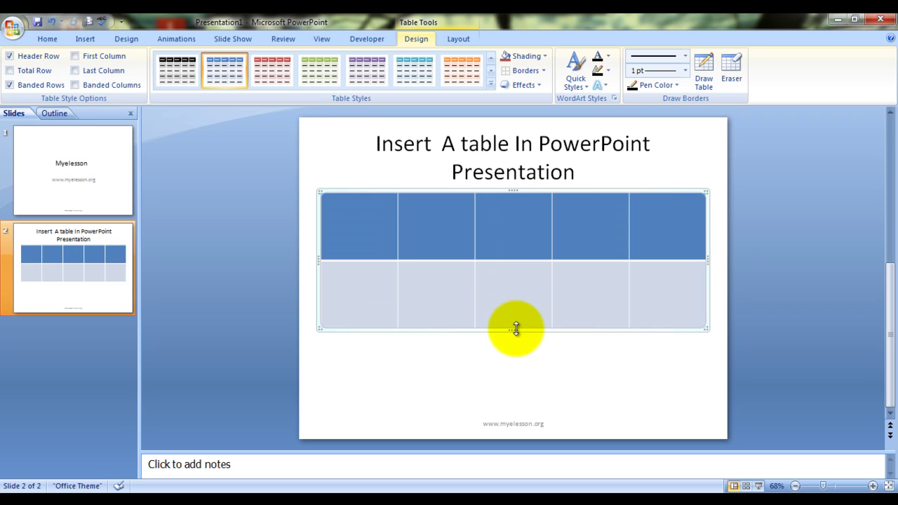